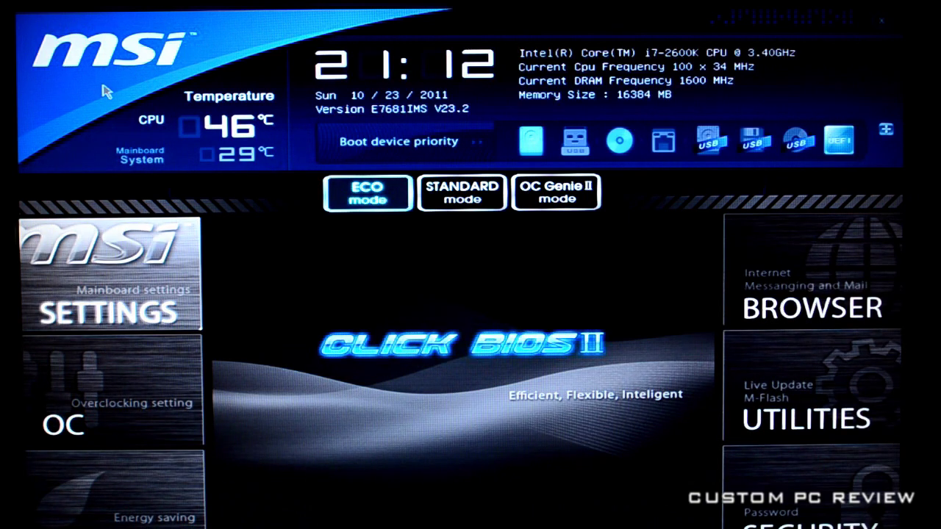
# - Open the mainboard settings and view the page with the system date, SATA ports and system information
pyautogui.press('Down')
pyautogui.press('Up')
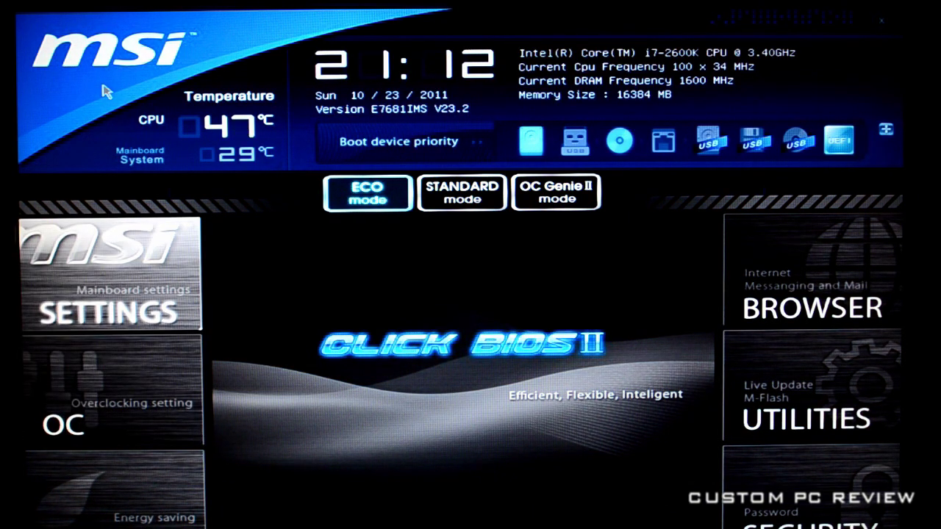
pyautogui.press('Return')
pyautogui.press('Return')
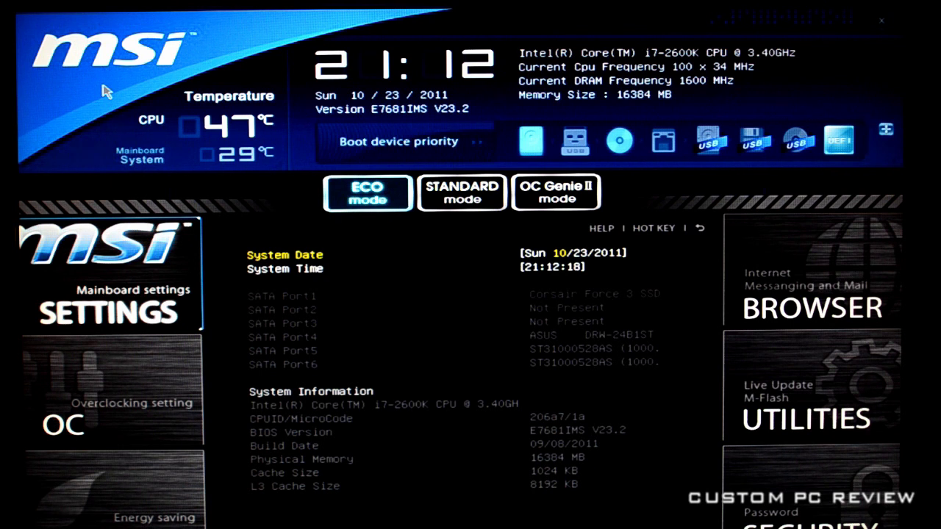
# - Examine the PCI Subsystem Settings and ACPI Settings pages of the mainboard settings
pyautogui.press('Escape')
pyautogui.press('Down')
pyautogui.press('Return')
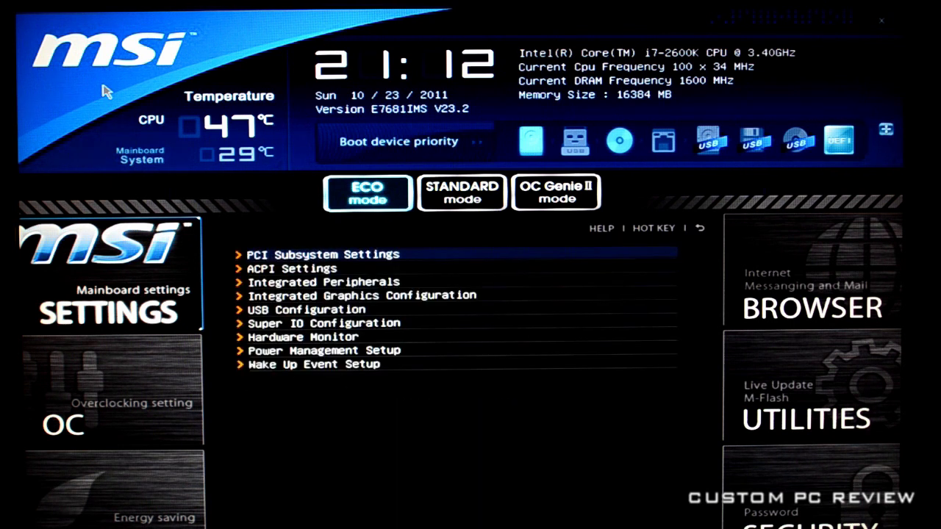
pyautogui.press('Return')
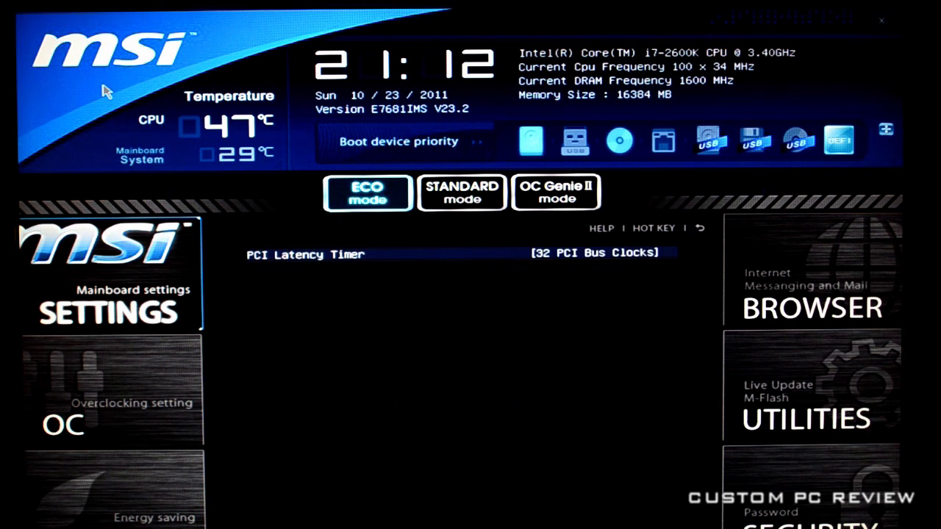
pyautogui.press('Escape')
pyautogui.press('Down')
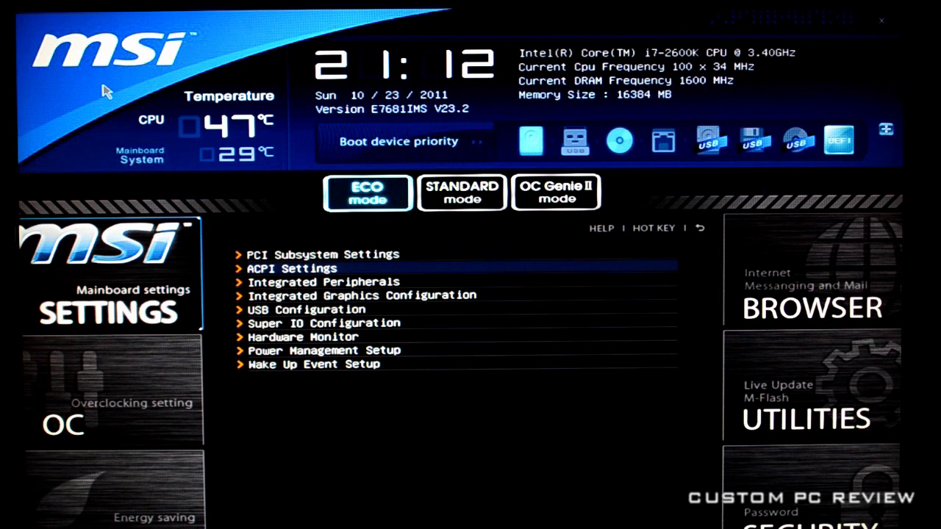
pyautogui.press('Return')
pyautogui.press('Escape')
pyautogui.press('Down')
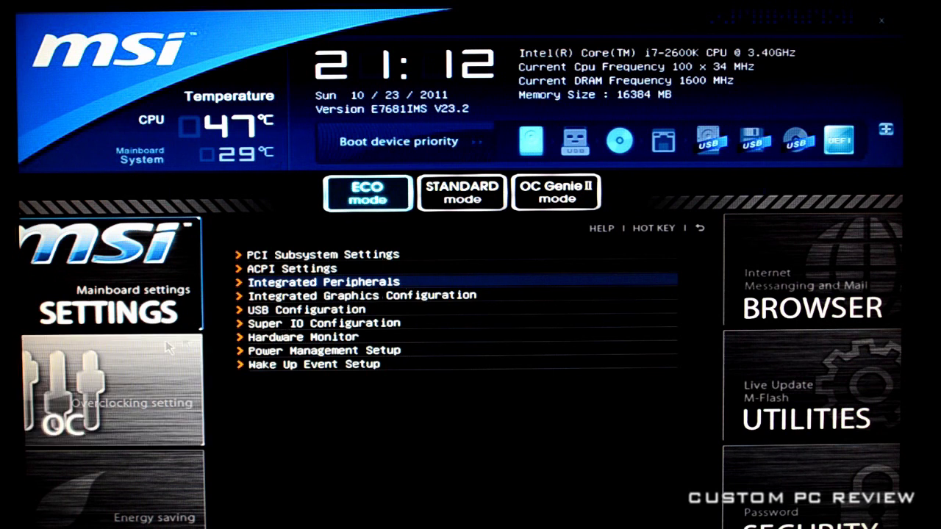
# - Examine the Integrated Graphics Configuration and USB Configuration pages, returning to the list of mainboard settings
pyautogui.click(358, 295)
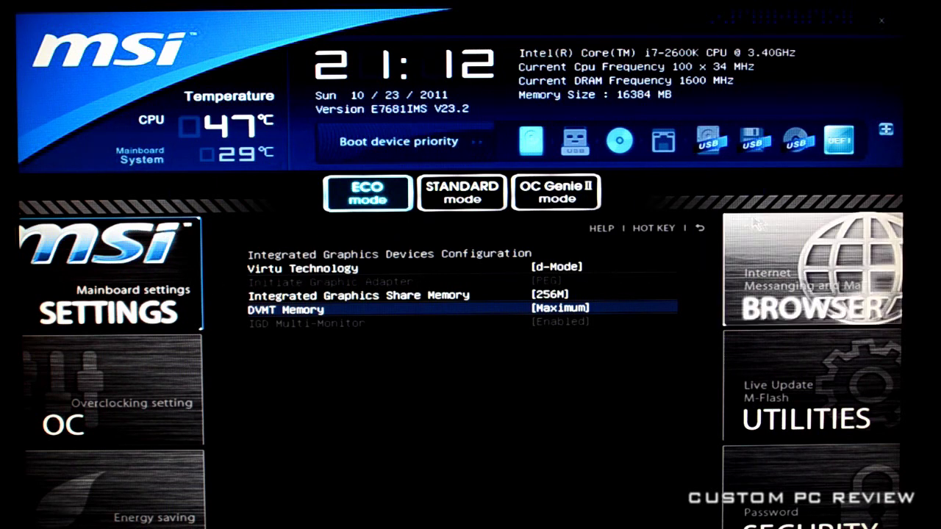
pyautogui.click(702, 228)
pyautogui.click(315, 312)
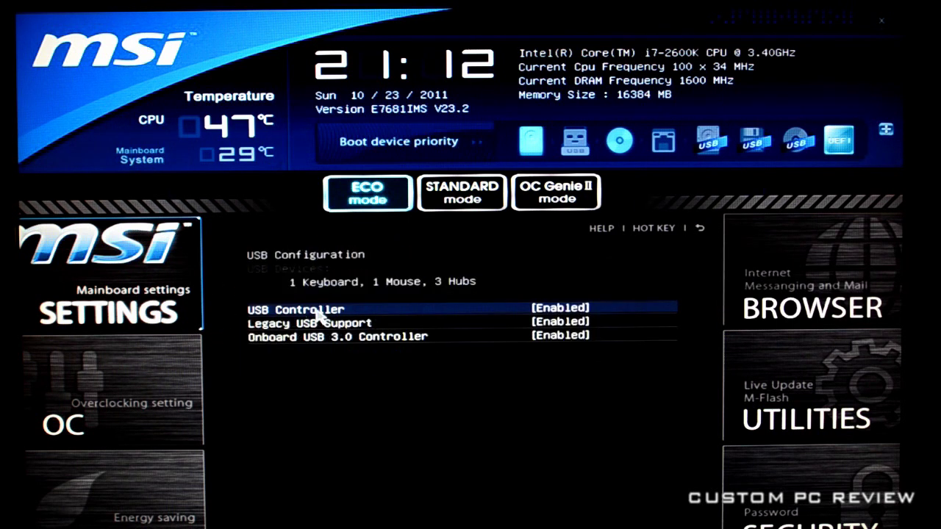
pyautogui.click(700, 226)
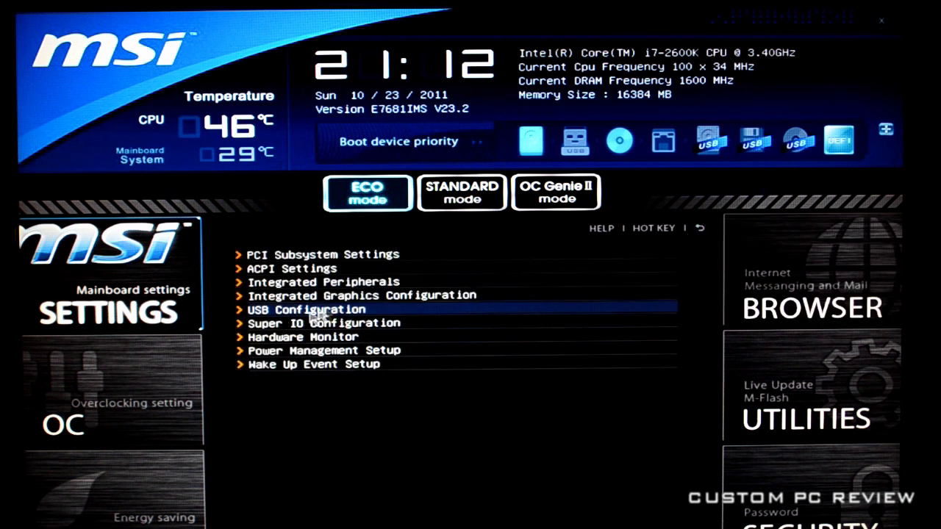
# - Examine the Super IO Configuration, Hardware Monitor and Power Management Setup pages, returning to the settings list each time
pyautogui.click(294, 324)
pyautogui.click(700, 227)
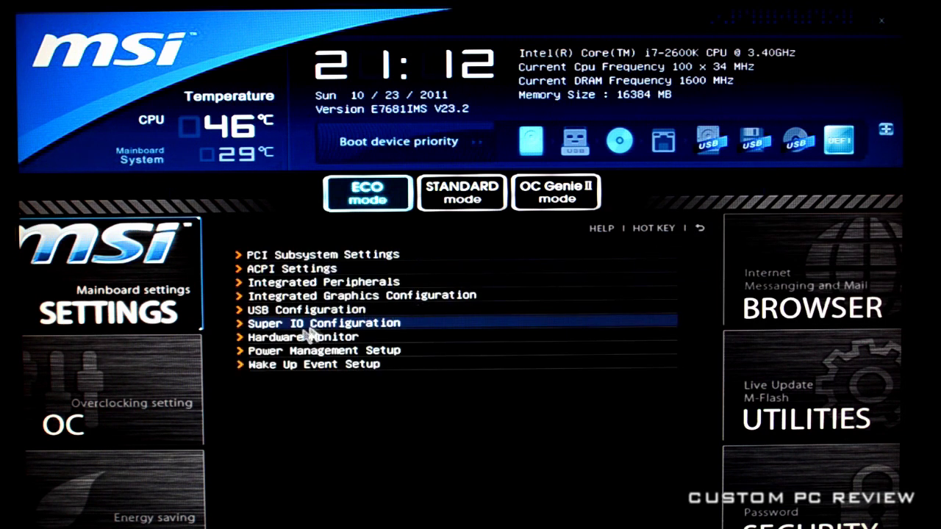
pyautogui.click(359, 338)
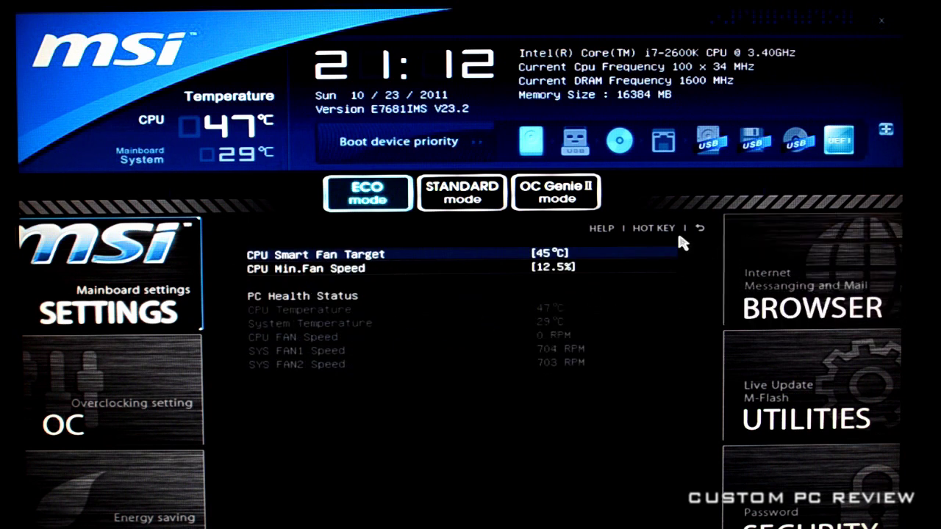
pyautogui.click(700, 228)
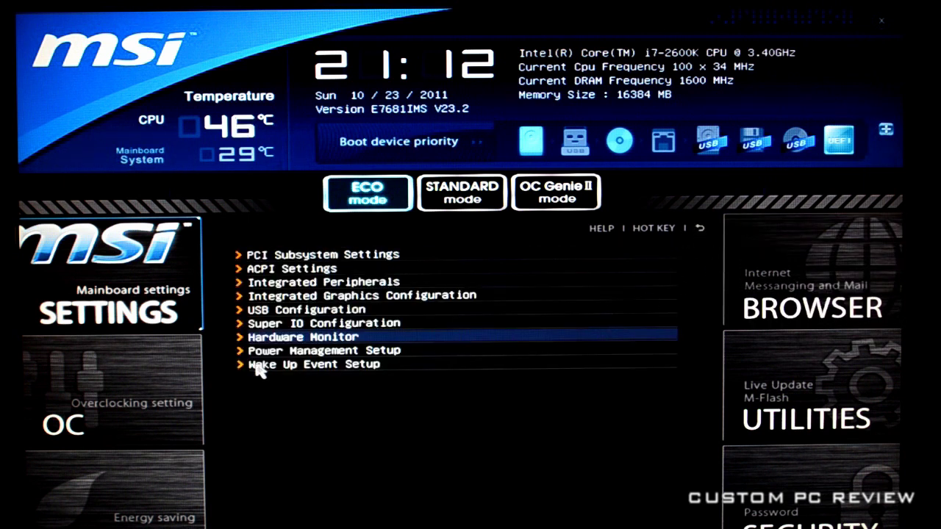
pyautogui.click(269, 353)
pyautogui.click(698, 227)
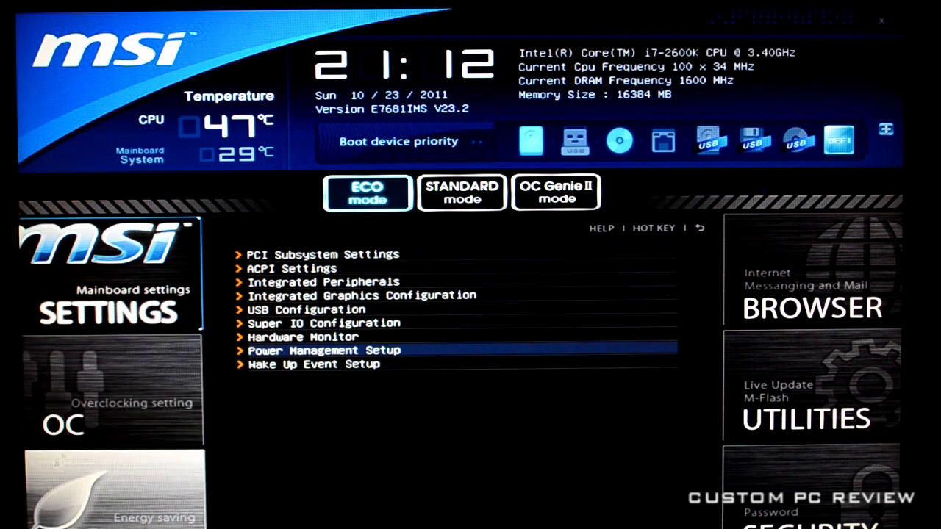
# - Look over the OC and energy saving sections and try to open the Browser section
pyautogui.click(169, 393)
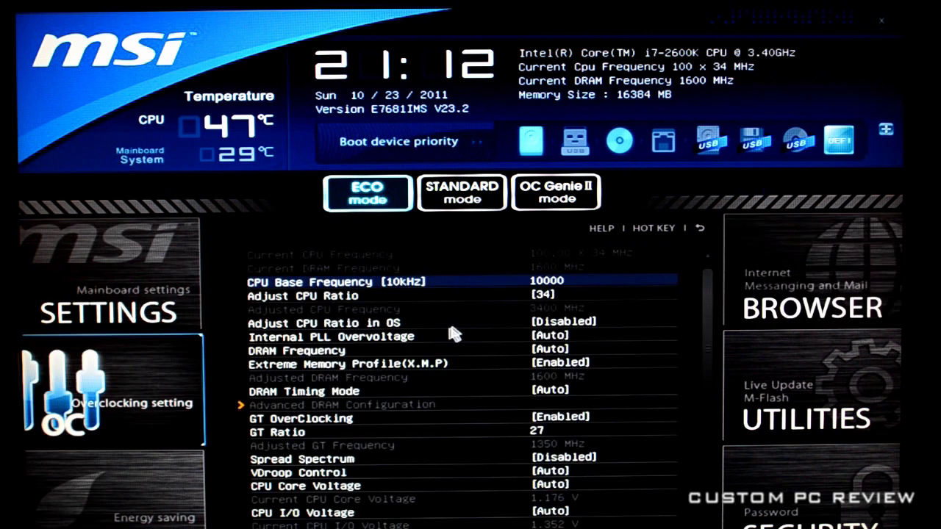
pyautogui.click(114, 485)
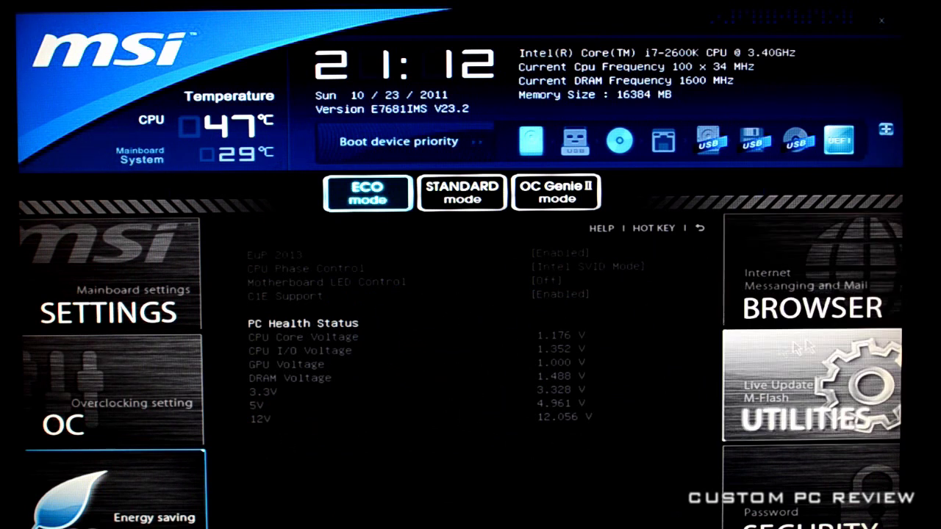
pyautogui.click(805, 294)
pyautogui.click(476, 326)
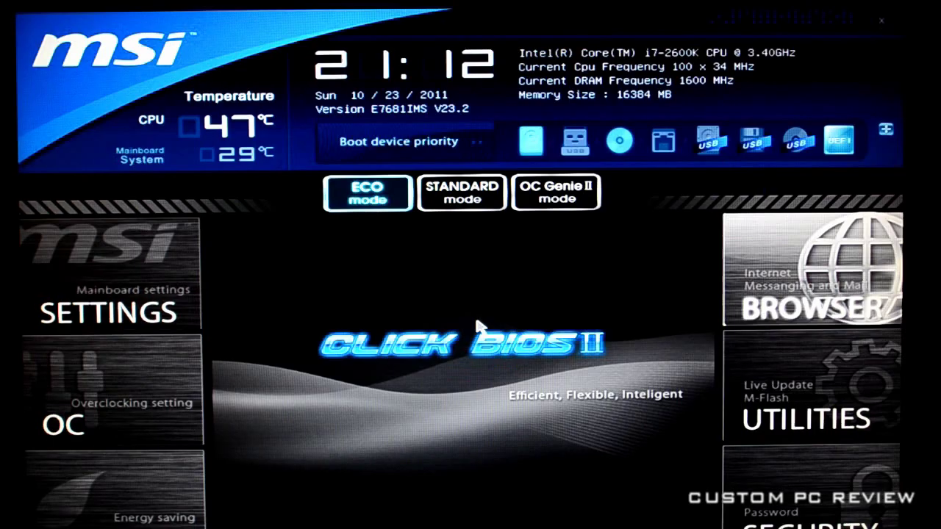
# - Try the HDD Backup utility in the Utilities section and view the Security section's password options
pyautogui.click(805, 397)
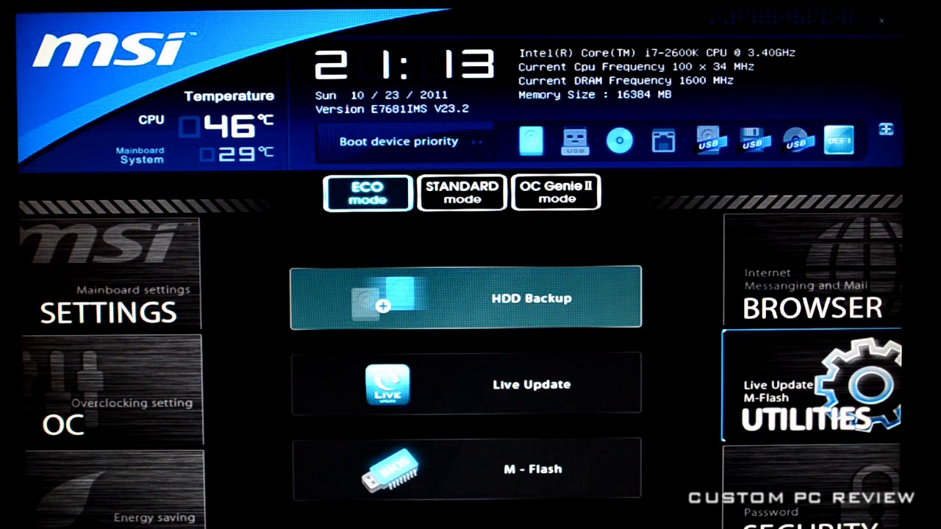
pyautogui.click(434, 294)
pyautogui.click(472, 328)
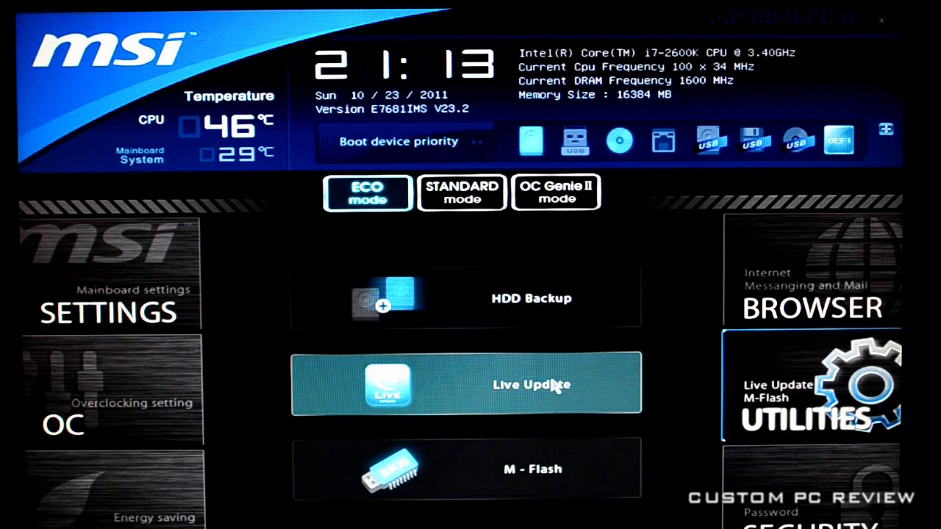
pyautogui.click(811, 450)
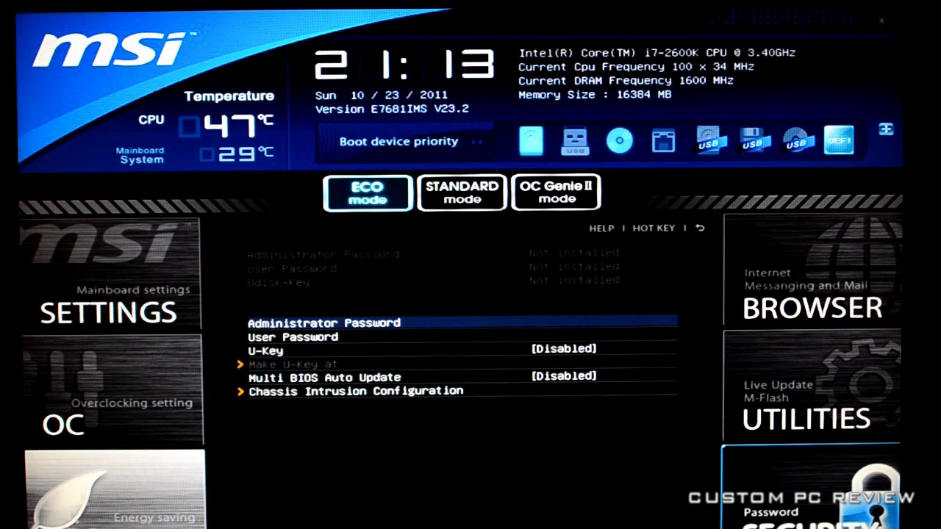
# - Go back to the OC settings and review the Extreme Memory Profile (X.M.P) options, keeping Enabled
pyautogui.click(120, 421)
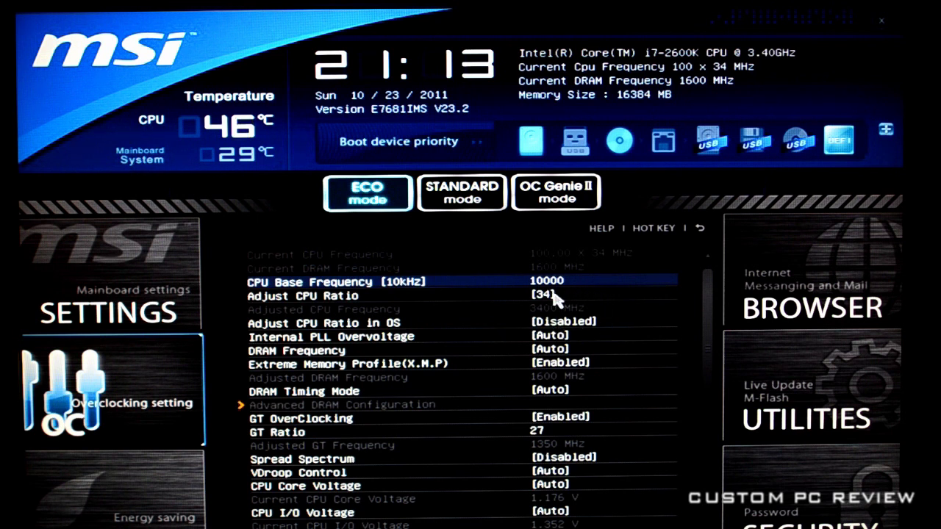
pyautogui.press('Down')
pyautogui.press('Down')
pyautogui.press('Down')
pyautogui.press('Down')
pyautogui.press('Down')
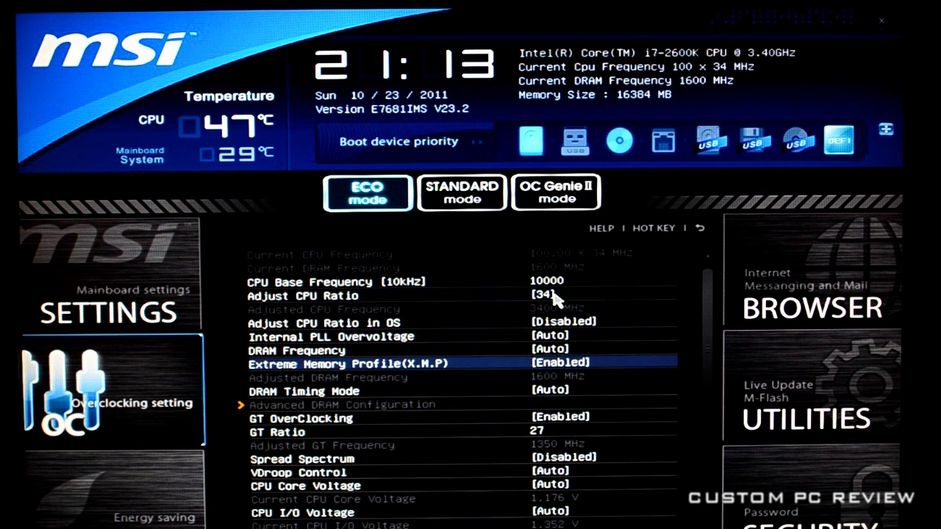
pyautogui.press('Return')
pyautogui.press('Up')
pyautogui.press('Down')
pyautogui.press('Return')
pyautogui.press('Down')
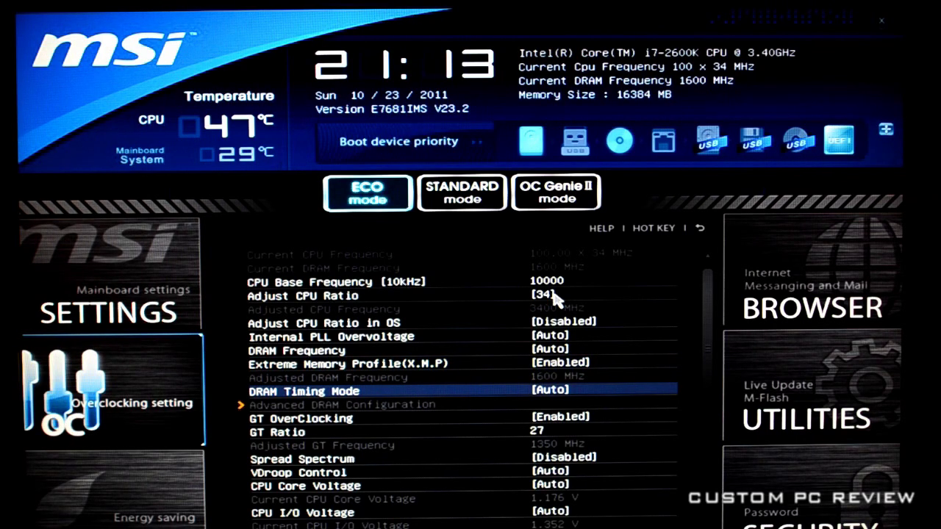
# - Review the Spread Spectrum options in the OC settings, keeping Disabled
pyautogui.press('Down')
pyautogui.press('Down')
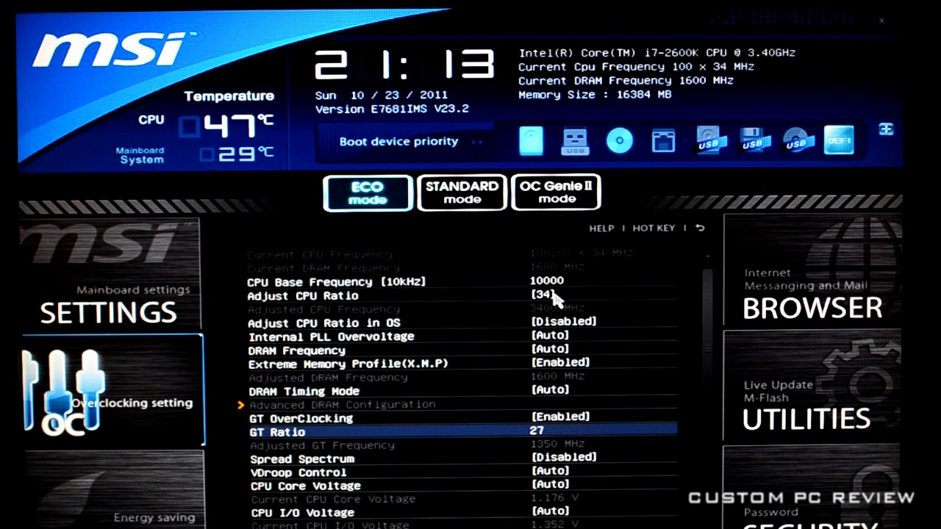
pyautogui.press('Down')
pyautogui.press('Return')
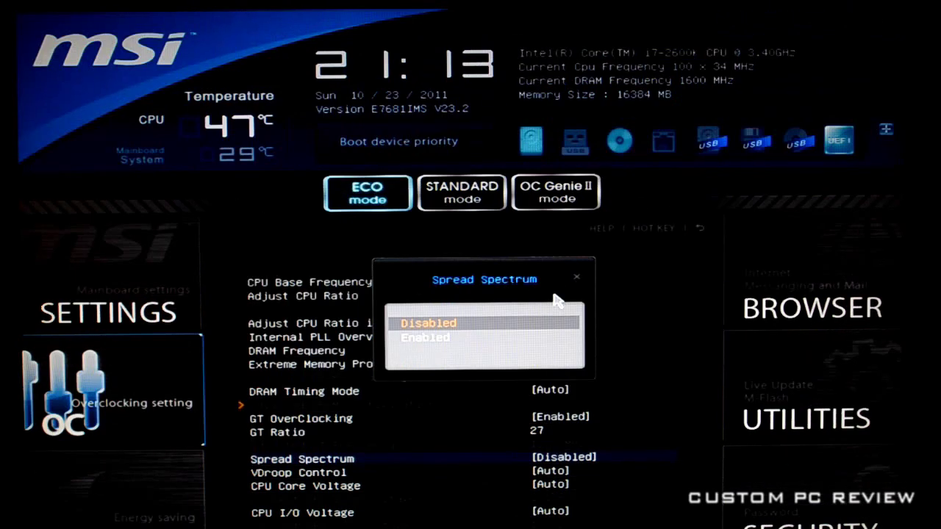
pyautogui.press('Return')
# - Review the available CPU PLL Voltage values in the OC settings, keeping 1.650000 V
pyautogui.press('Down')
pyautogui.press('Down')
pyautogui.press('Down')
pyautogui.press('Down')
pyautogui.press('Down')
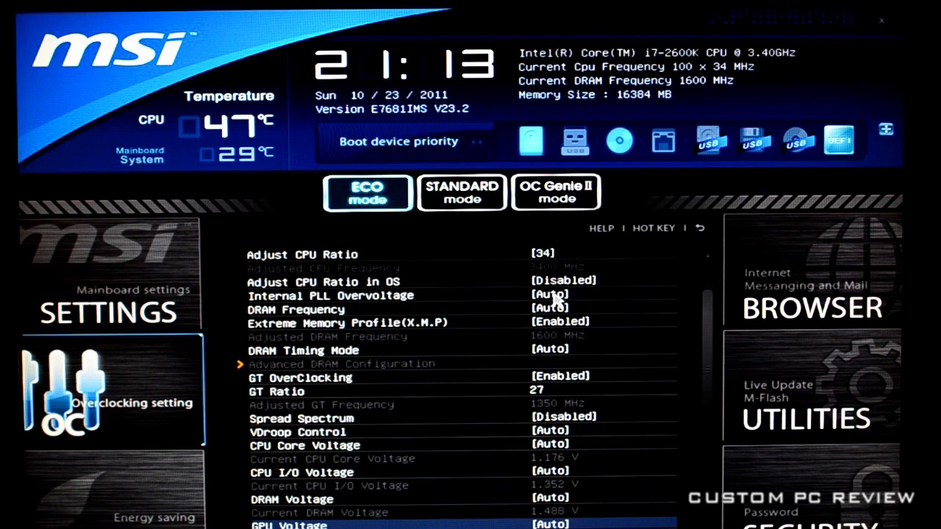
pyautogui.press('Down')
pyautogui.press('Down')
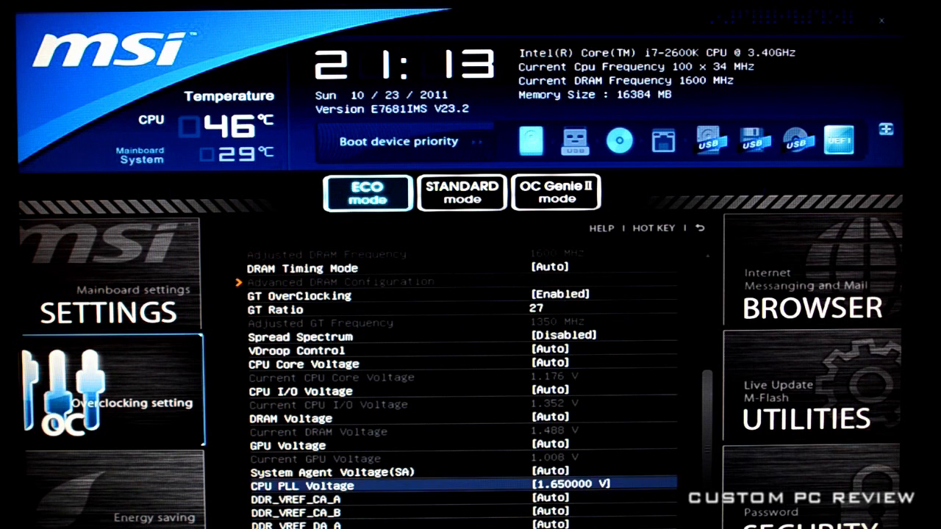
pyautogui.press('Return')
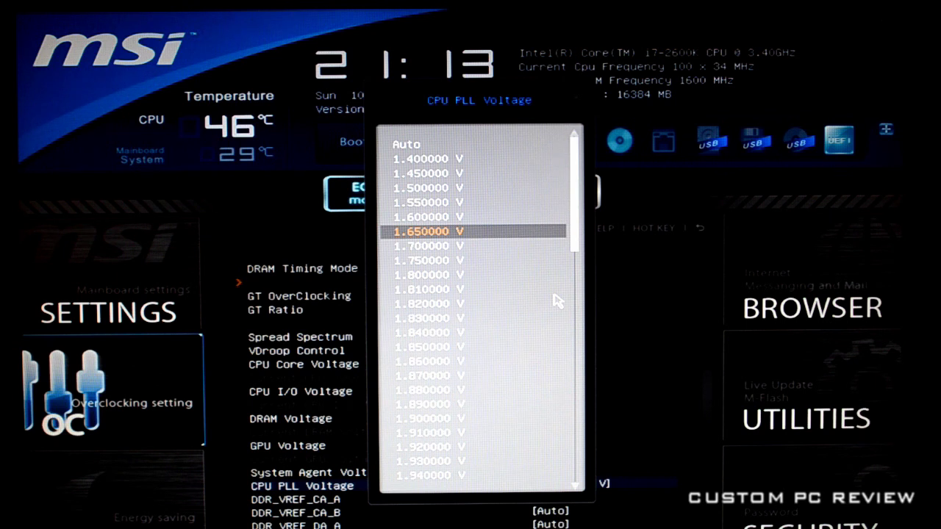
pyautogui.press('Return')
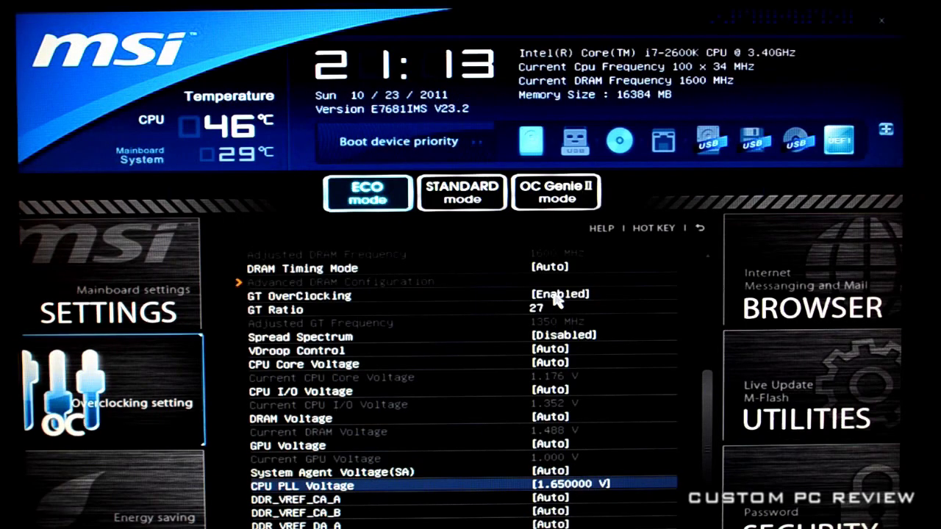
# - Open the CPU Features page at the end of the OC settings
pyautogui.press('Down')
pyautogui.press('Down')
pyautogui.press('Down')
pyautogui.press('Down')
pyautogui.press('Down')
pyautogui.press('Down')
pyautogui.press('Down')
pyautogui.press('Down')
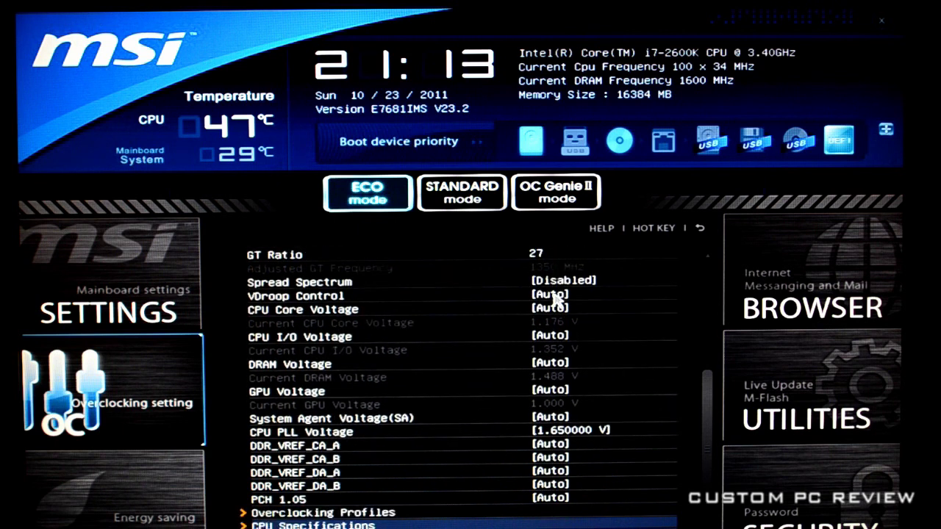
pyautogui.press('Down')
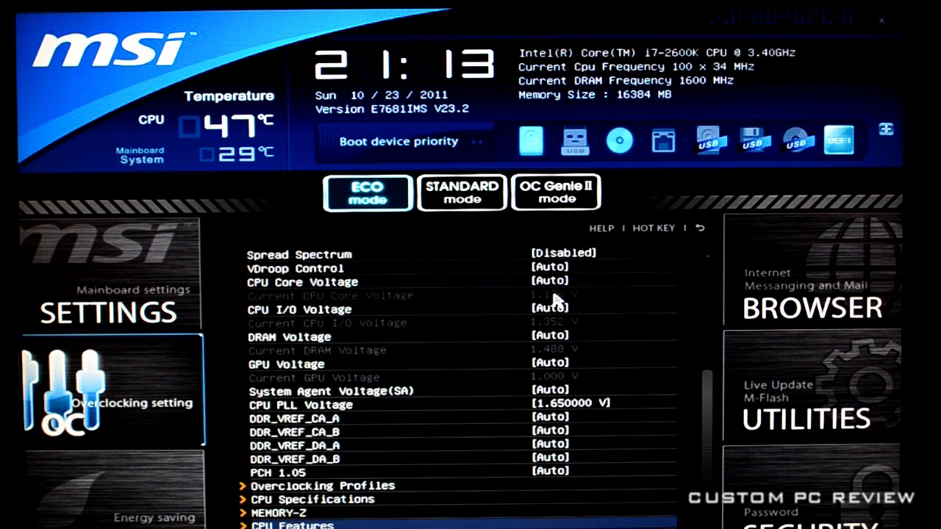
pyautogui.press('Return')
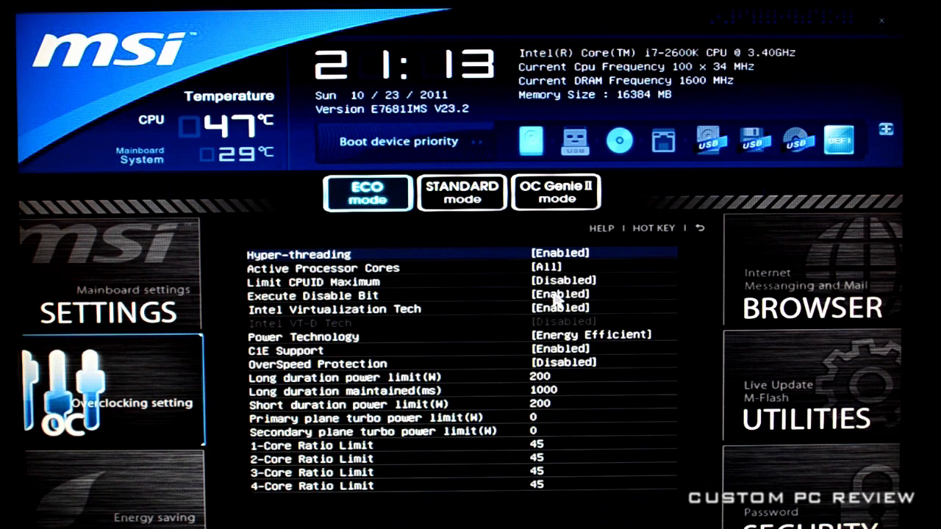
# - Review the Hyper-threading options in the CPU features, keeping Enabled
pyautogui.press('Down')
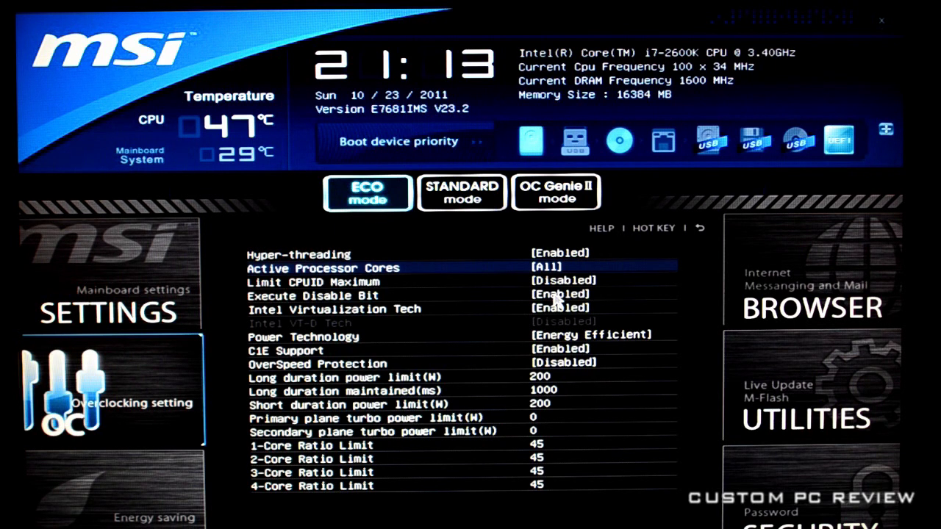
pyautogui.press('Up')
pyautogui.press('Return')
pyautogui.press('Down')
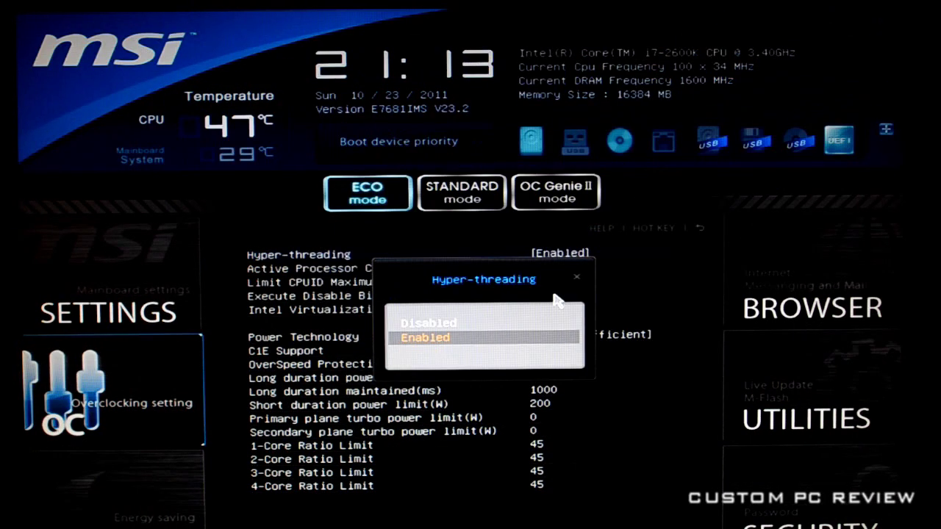
pyautogui.press('Return')
# - Review the Active Processor Cores, Limit CPUID Maximum and Execute Disable Bit settings in the CPU features, keeping Execute Disable Bit Enabled
pyautogui.press('Down')
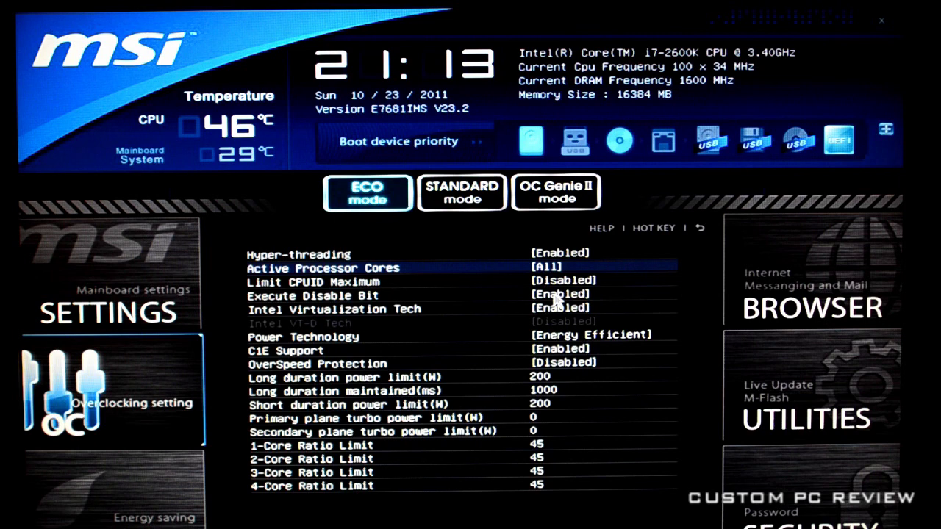
pyautogui.press('Down')
pyautogui.press('Down')
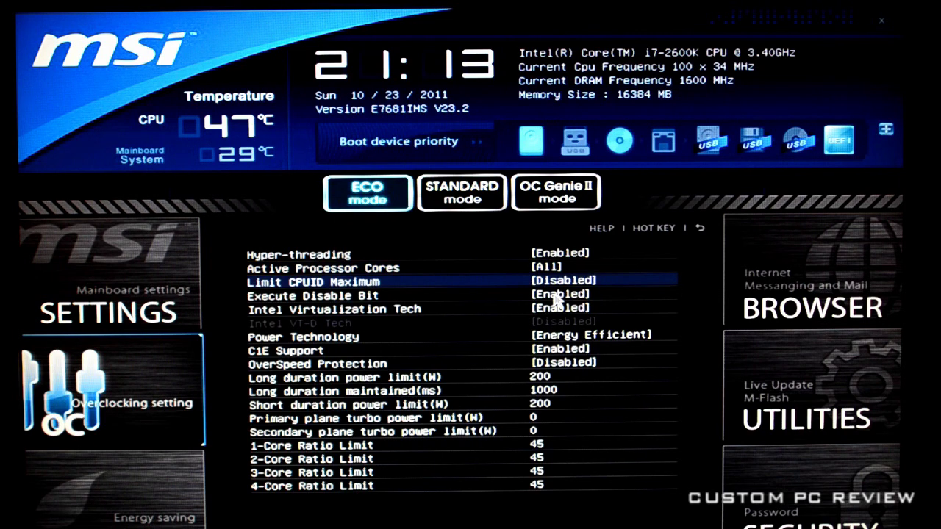
pyautogui.press('Return')
pyautogui.press('Down')
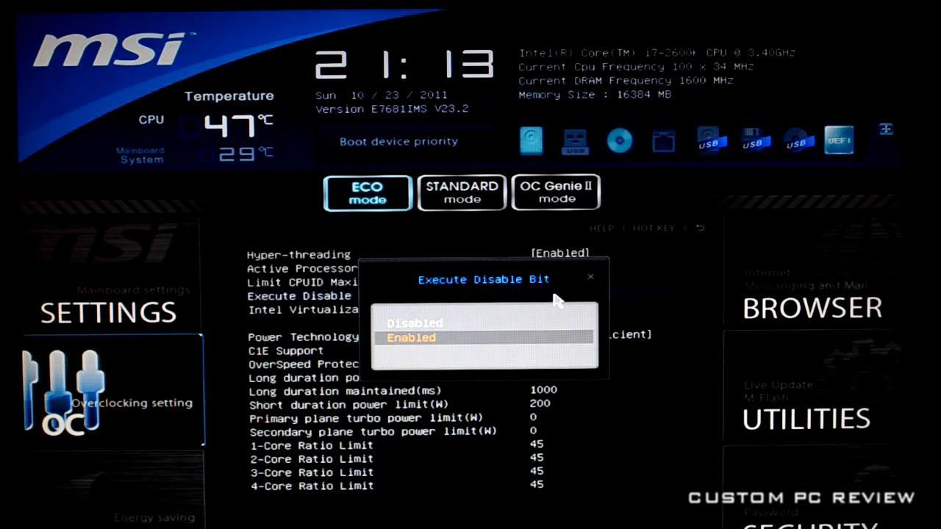
pyautogui.press('Return')
pyautogui.press('Down')
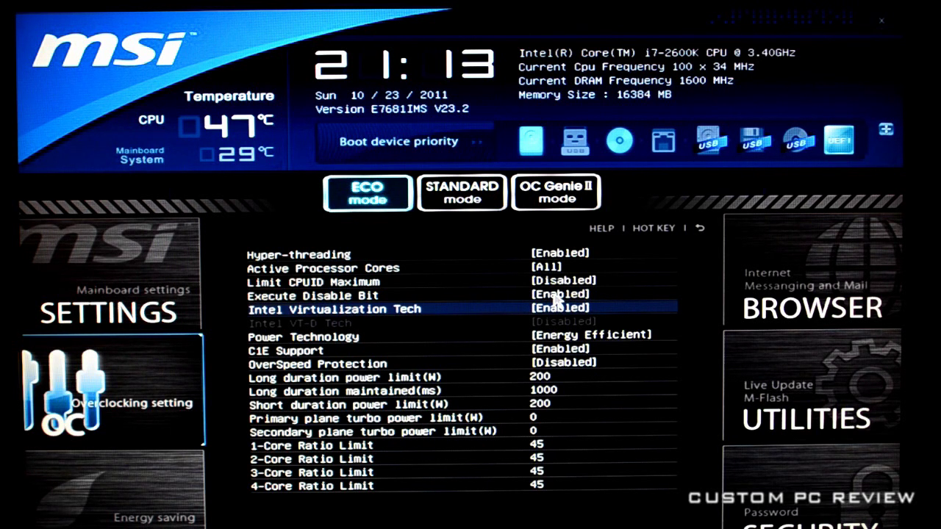
# - Review the Power Technology options in the CPU features, keeping Energy Efficient
pyautogui.press('Down')
pyautogui.press('Return')
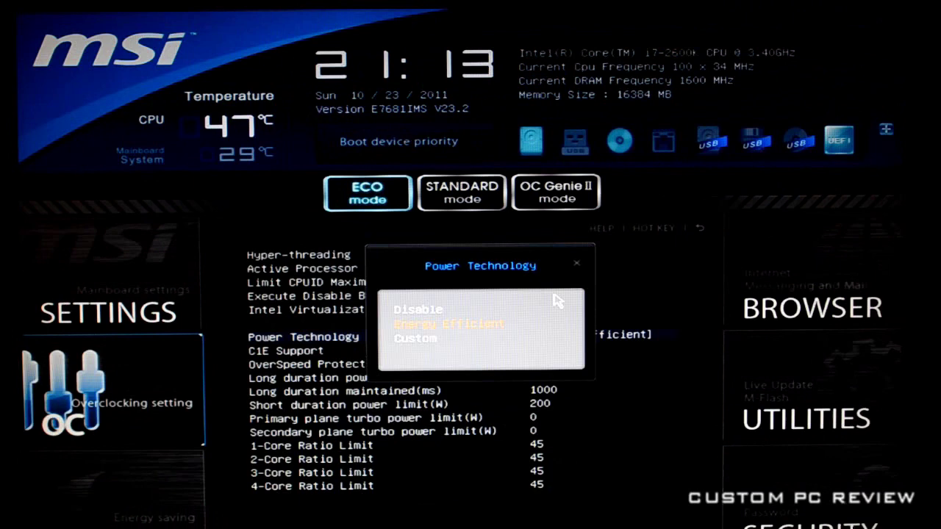
pyautogui.press('Down')
pyautogui.press('Up')
pyautogui.press('Return')
pyautogui.press('Down')
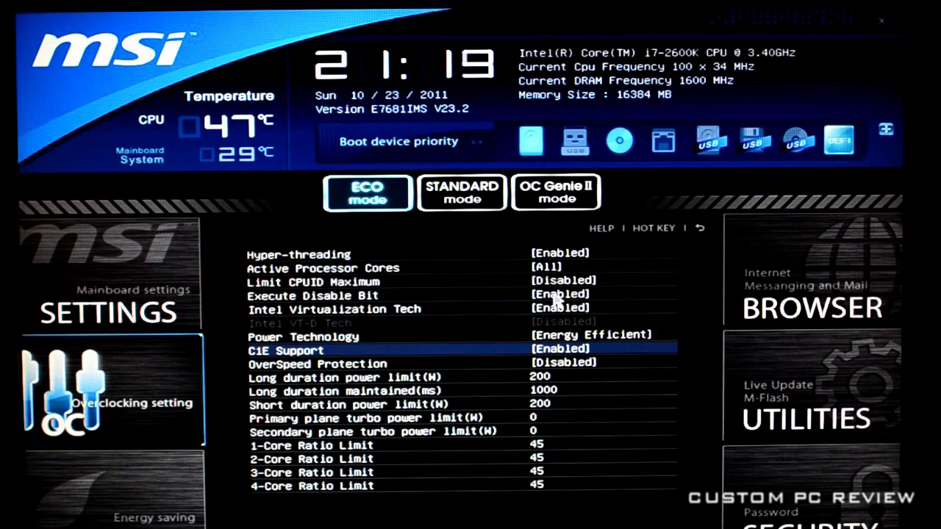
# - Review the C1E Support options in the CPU features, keeping Enabled
pyautogui.press('Return')
pyautogui.press('Up')
pyautogui.press('Return')
pyautogui.press('Return')
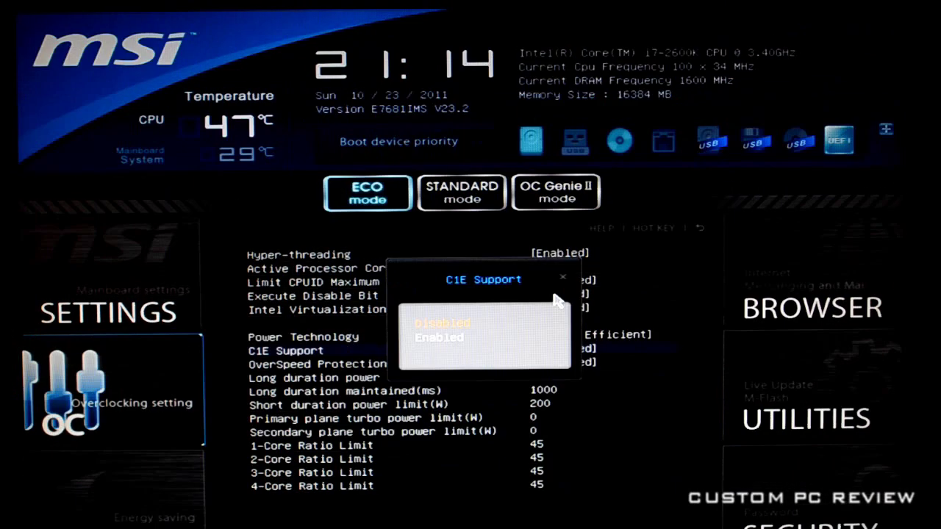
pyautogui.press('Down')
pyautogui.press('Return')
# - Review the OverSpeed Protection options in the CPU features, keeping Disabled
pyautogui.press('Down')
pyautogui.press('Return')
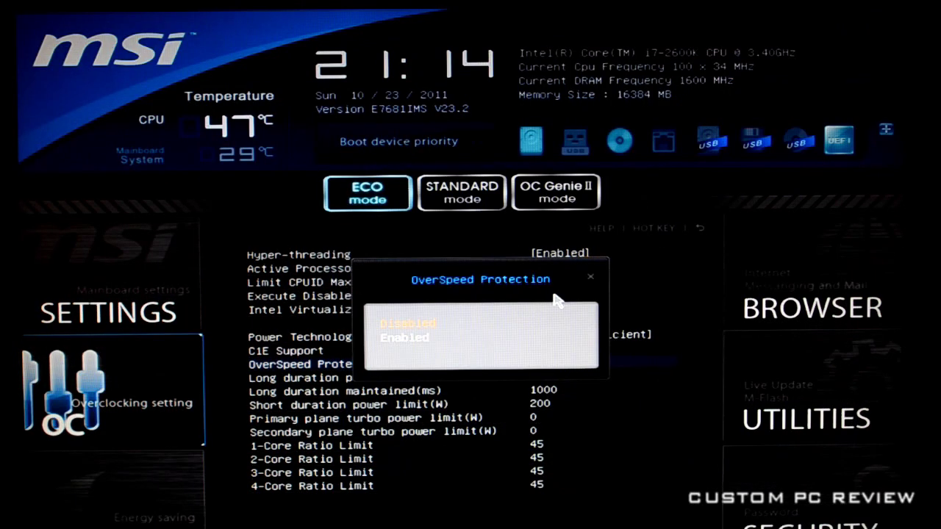
pyautogui.press('Down')
pyautogui.press('Up')
pyautogui.press('Return')
pyautogui.press('Down')
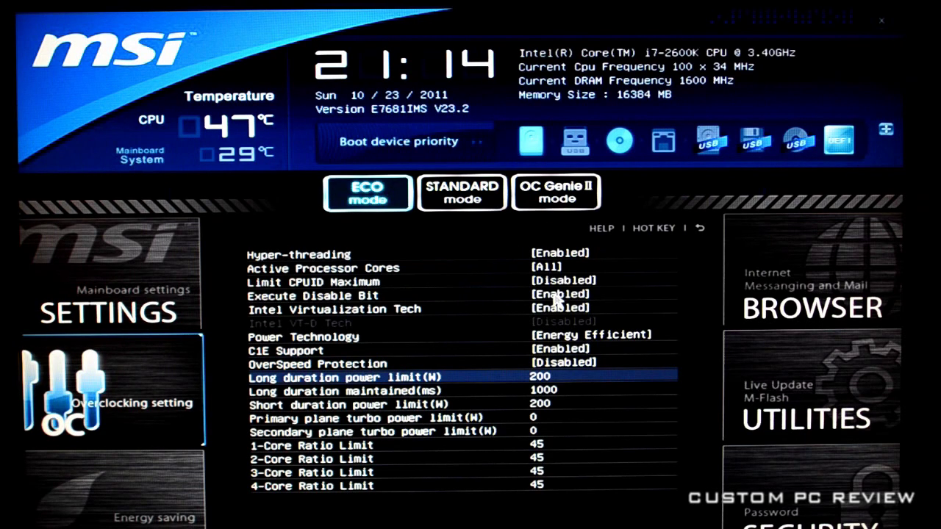
# - Try to shorten the Long duration maintained value to 10 ms in the CPU features
pyautogui.press('Down')
pyautogui.press('BackSpace')
pyautogui.press('BackSpace')
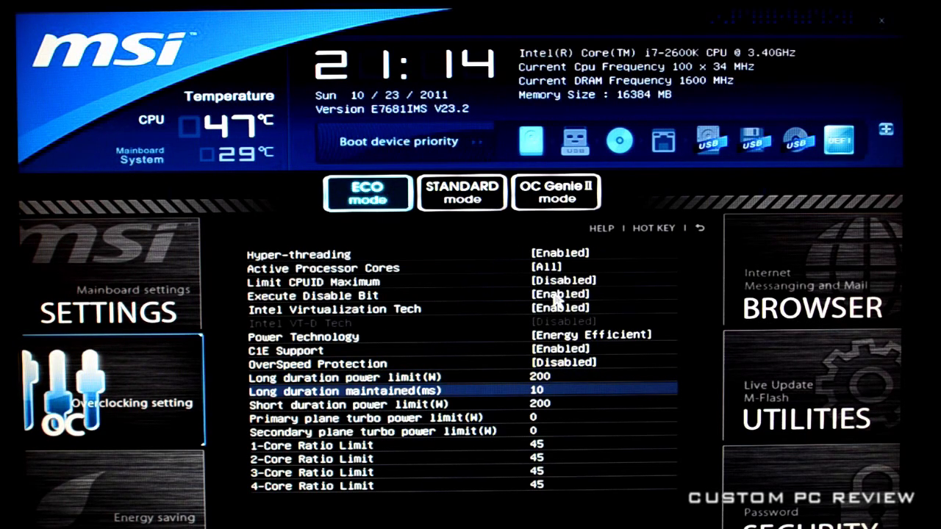
pyautogui.press('Down')
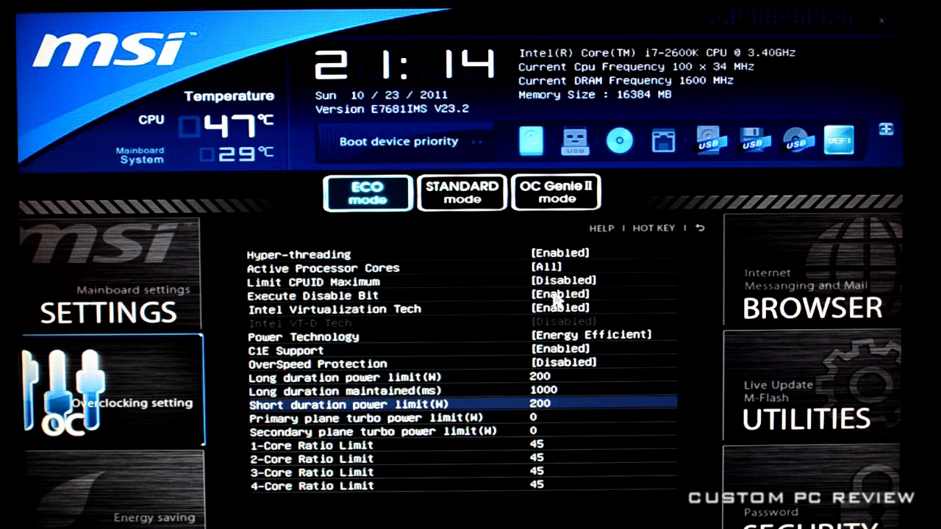
# - Review the primary and secondary plane turbo power limits and the 1-Core to 4-Core Ratio Limits
pyautogui.press('Down')
pyautogui.press('Down')
pyautogui.press('Down')
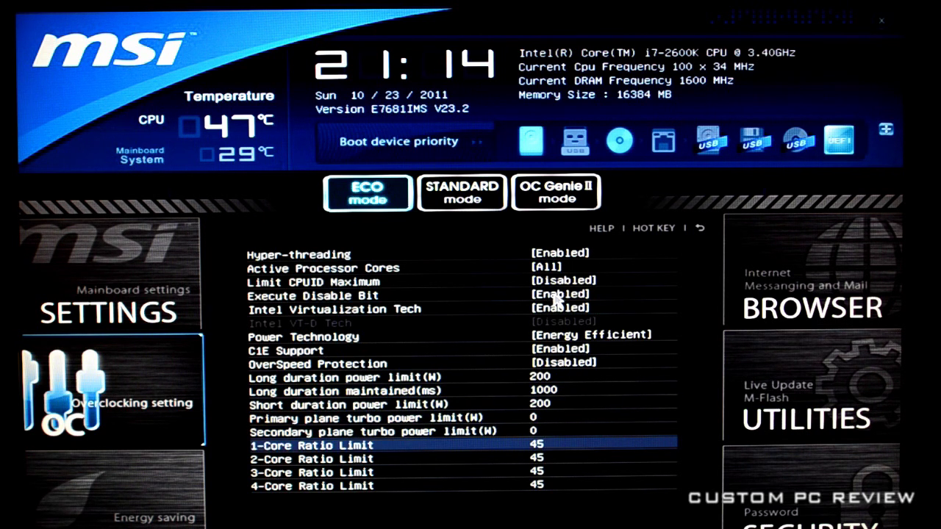
pyautogui.press('Down')
pyautogui.press('Down')
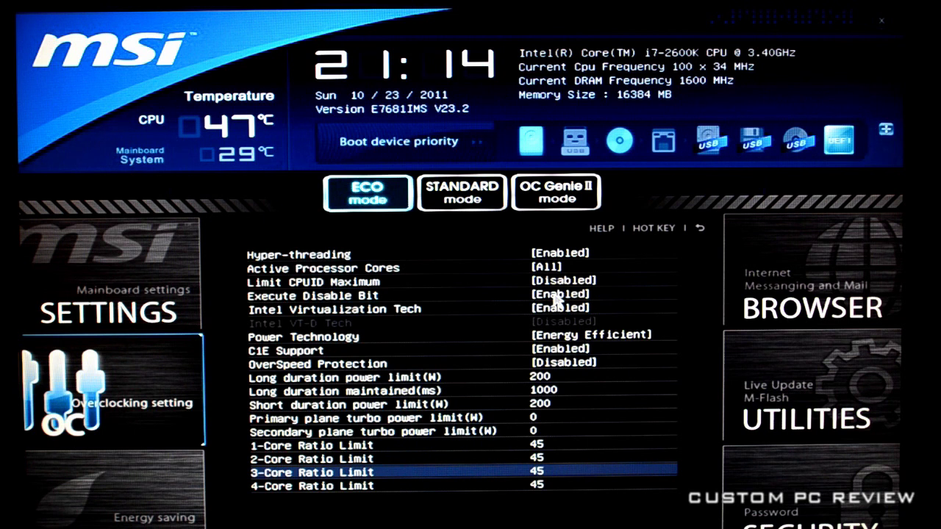
pyautogui.press('Down')
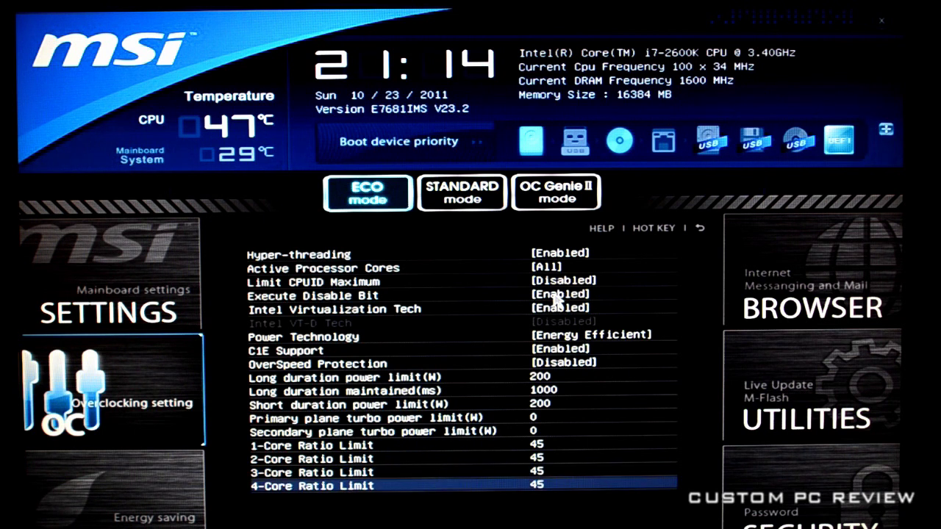
# - Leave the CPU Features page and the OC settings, and exit the BIOS by confirming the configuration and reset request
pyautogui.press('pagedown')
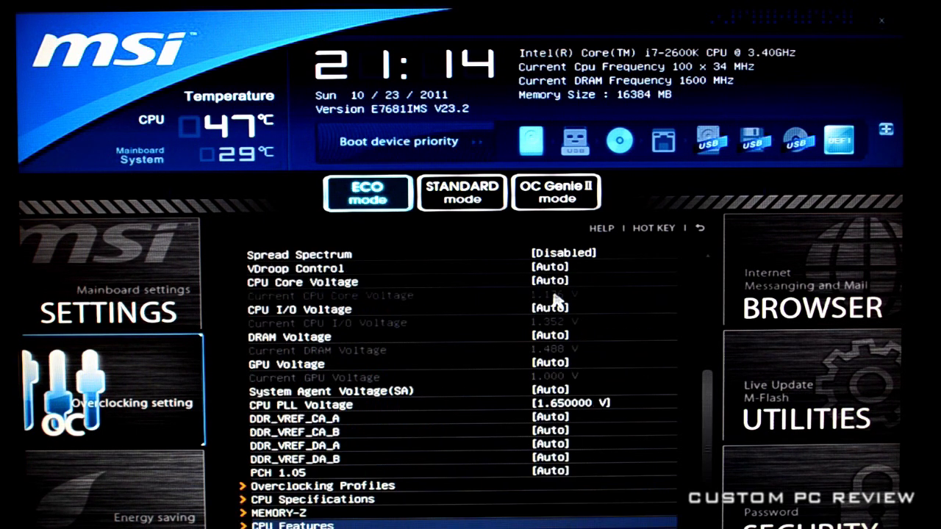
pyautogui.press('pageup')
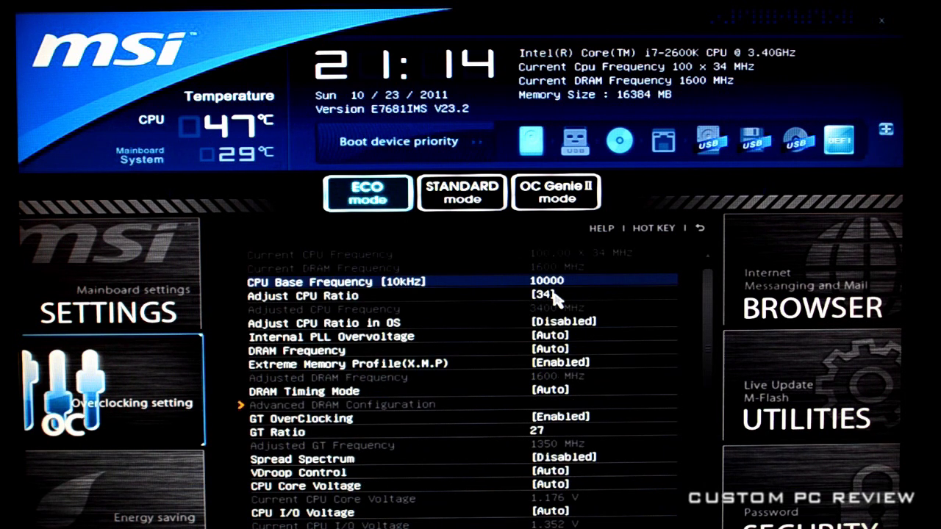
pyautogui.press('Escape')
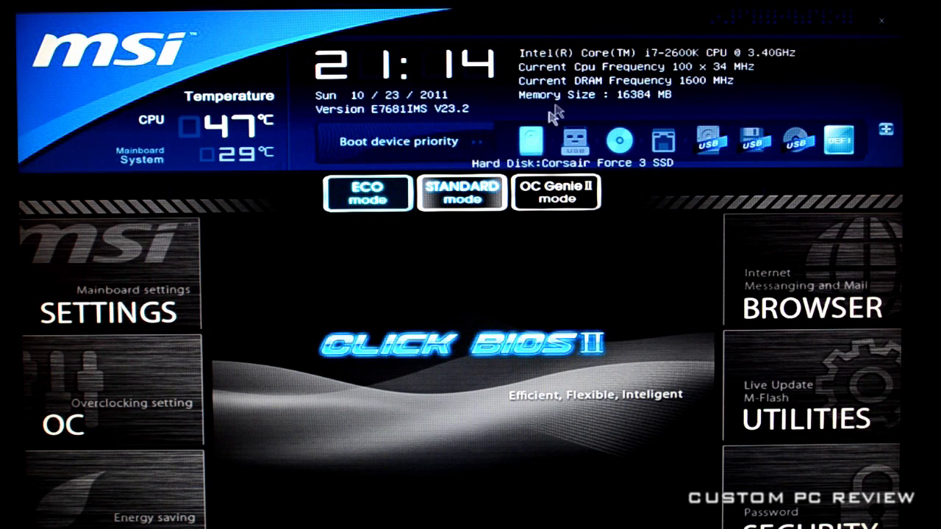
pyautogui.click(881, 21)
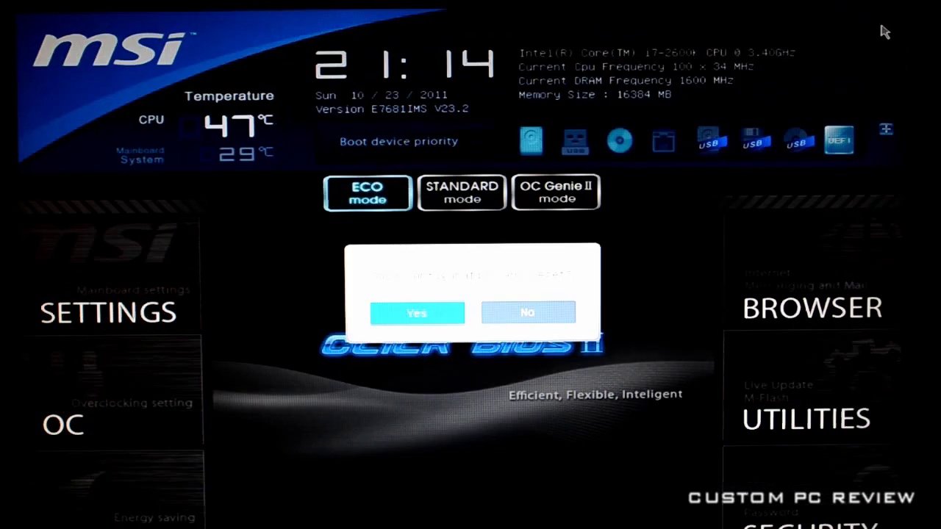
pyautogui.click(426, 322)
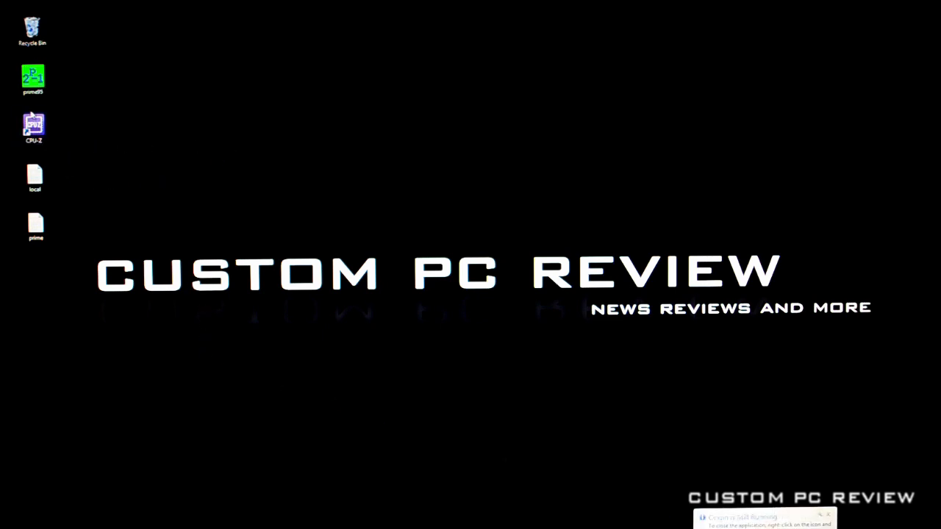
# - Launch CPU-Z from the Windows desktop and place its window below the desktop icons
pyautogui.doubleClick(33, 126)
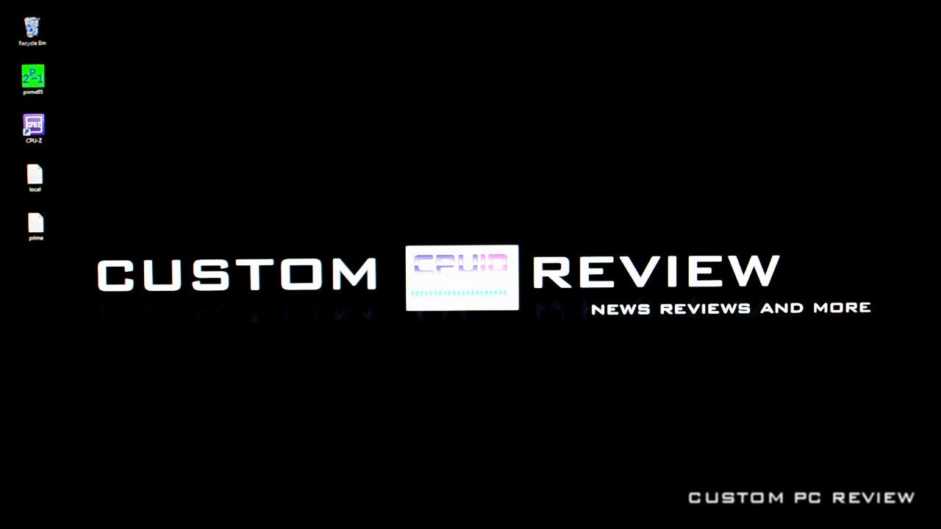
pyautogui.moveTo(459, 197); pyautogui.dragTo(157, 284)
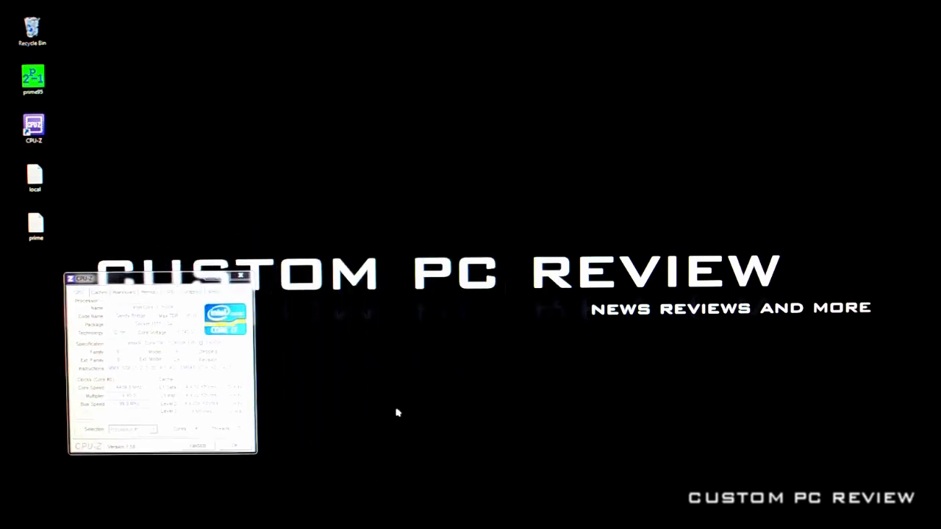
# - End the process tree of the Apple mobile device service in Windows Task Manager and close Task Manager
pyautogui.hotkey('ctrl', 'alt', 'Delete')
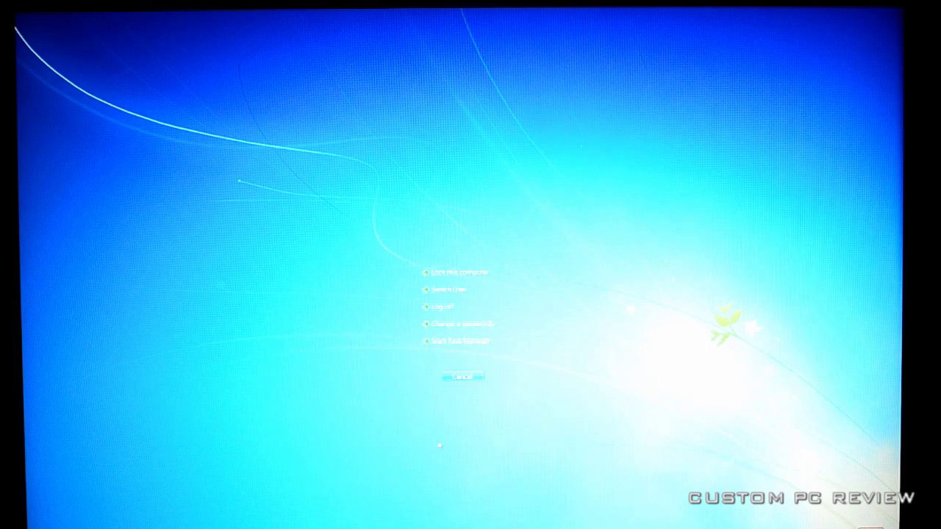
pyautogui.click(463, 338)
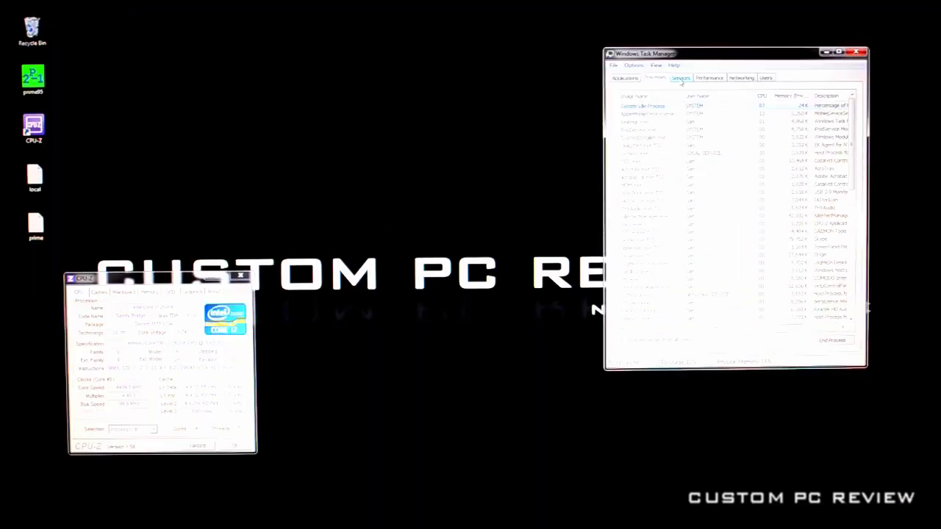
pyautogui.rightClick(688, 117)
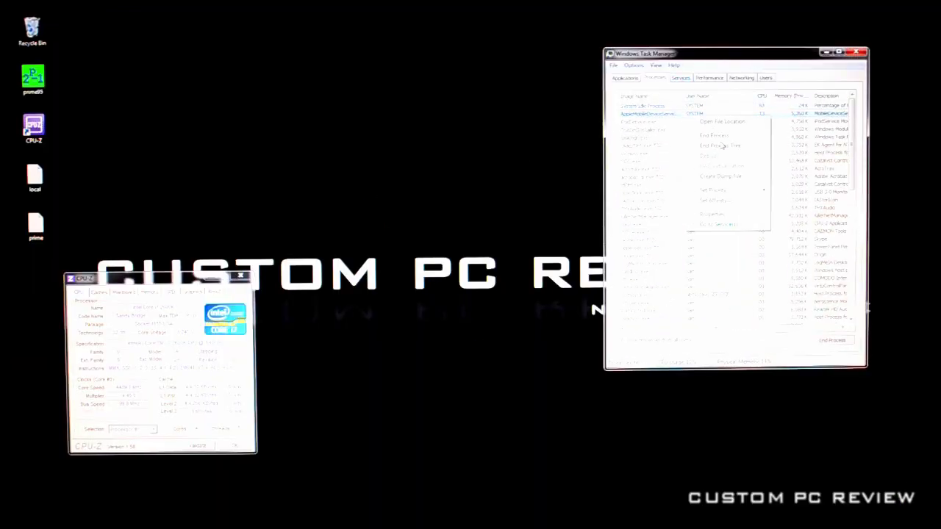
pyautogui.click(724, 144)
pyautogui.press('Return')
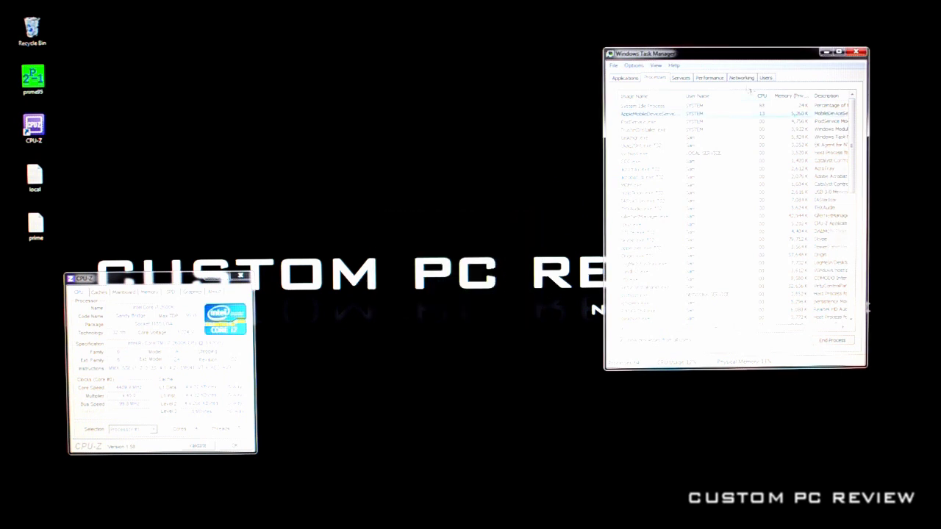
pyautogui.click(856, 53)
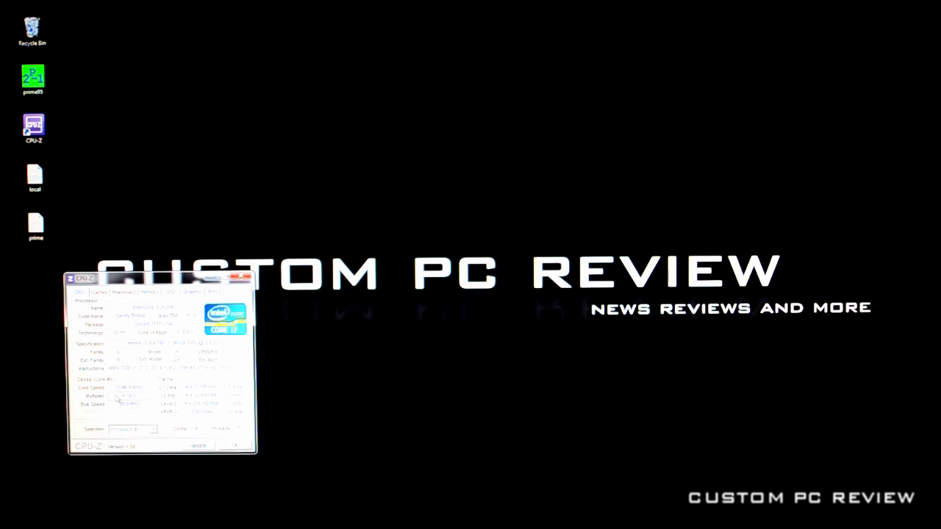
# - Launch prime95, start its self-test on all workers, and move the CPU-Z window over the worker windows
pyautogui.moveTo(116, 151); pyautogui.dragTo(71, 149)
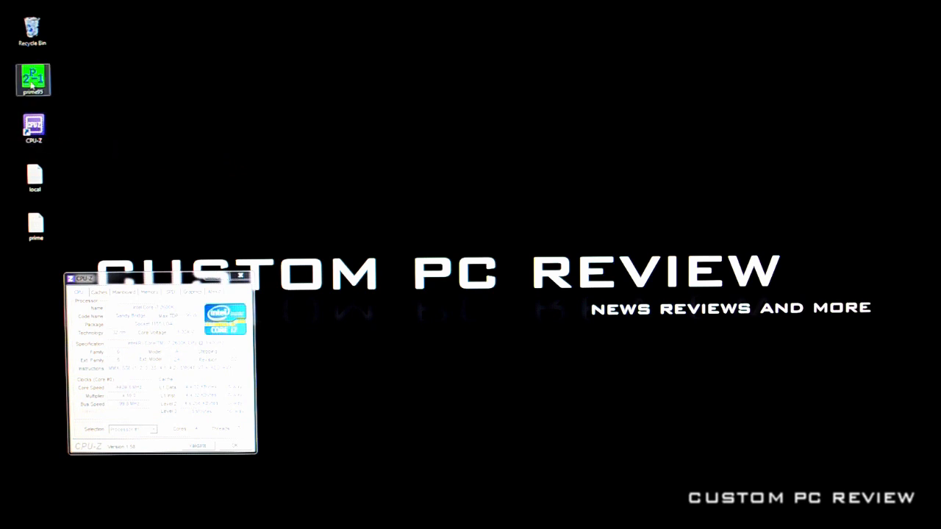
pyautogui.doubleClick(31, 86)
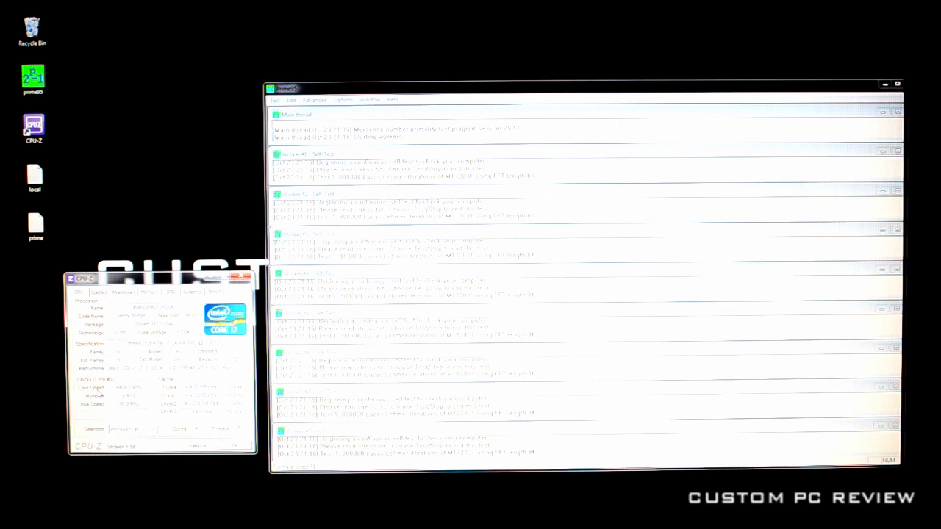
pyautogui.moveTo(456, 241); pyautogui.dragTo(552, 202)
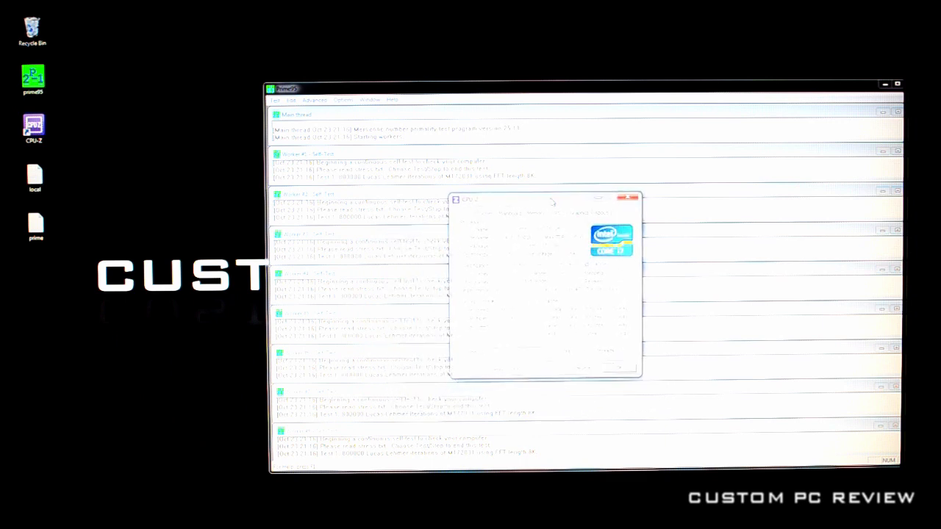